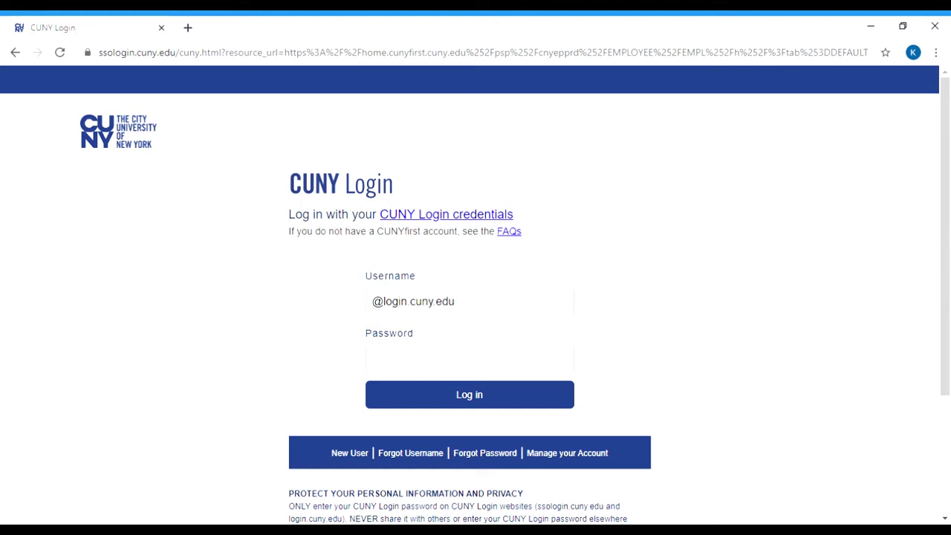
- Log in to CUNYfirst with the student's username and password
{"action": "left_click", "coordinate": [377, 306]}
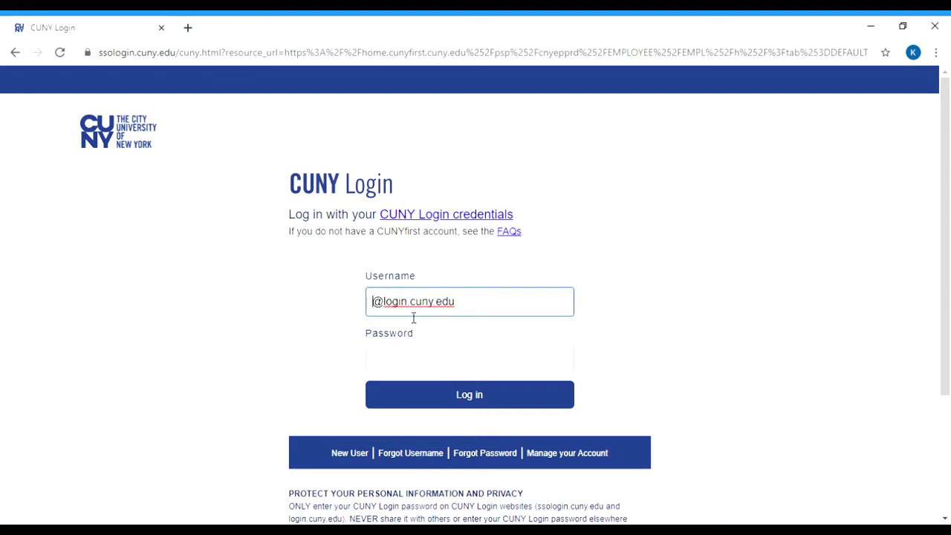
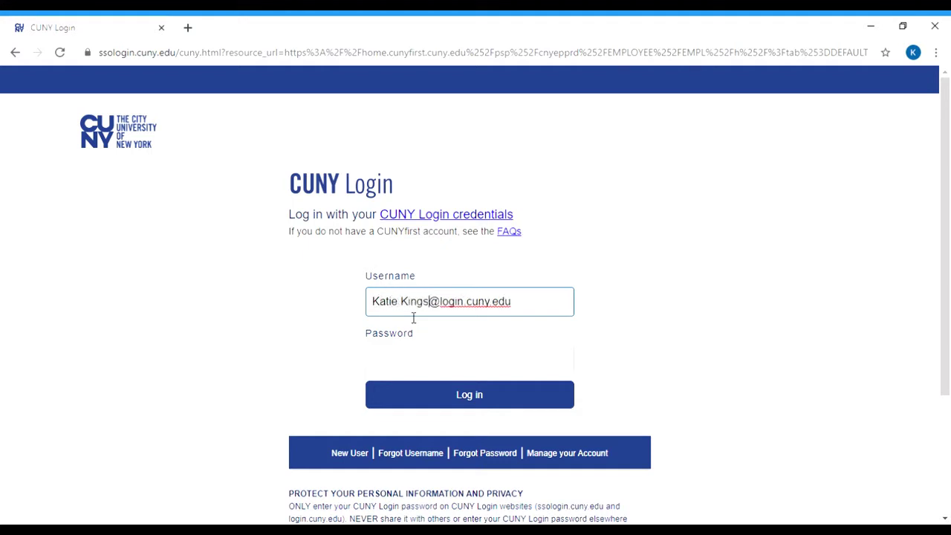
{"action": "left_click", "coordinate": [437, 365]}
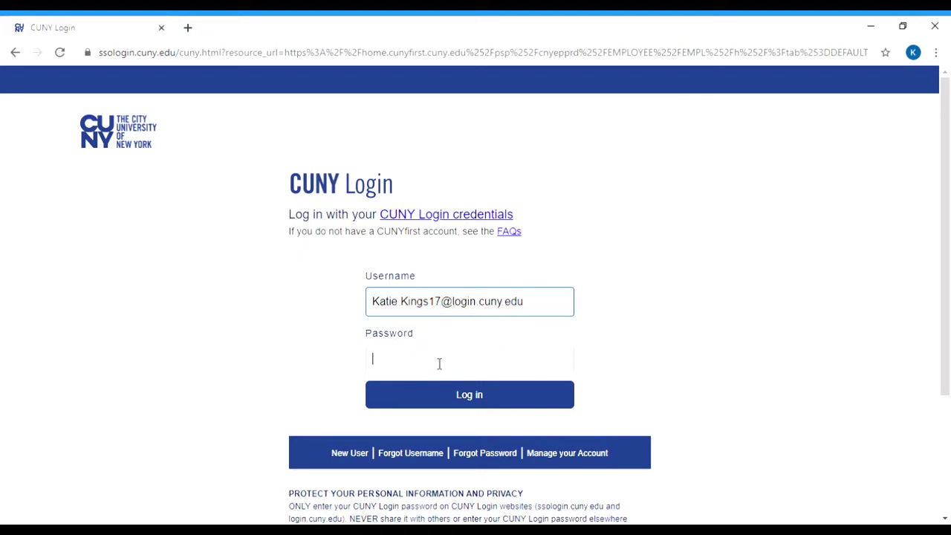
{"action": "type", "text": "•"}
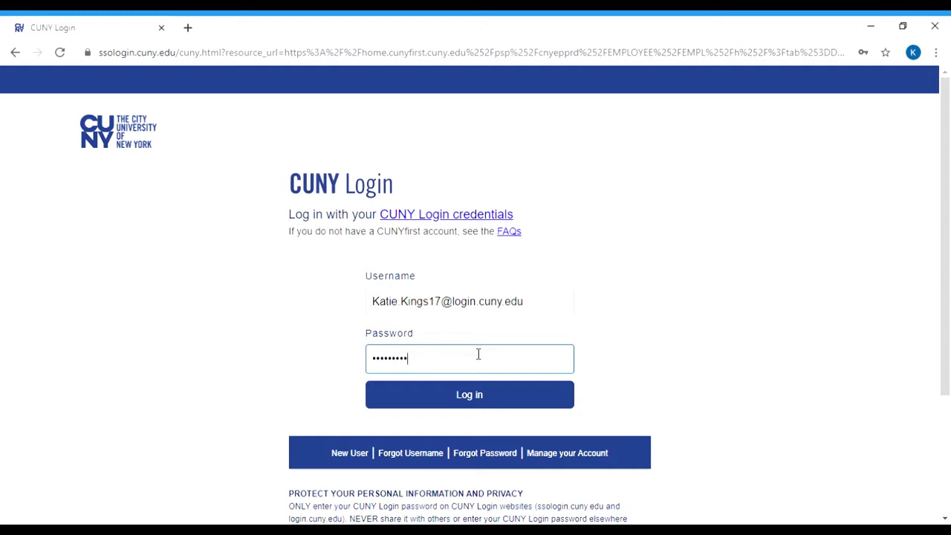
{"action": "left_click", "coordinate": [469, 409]}
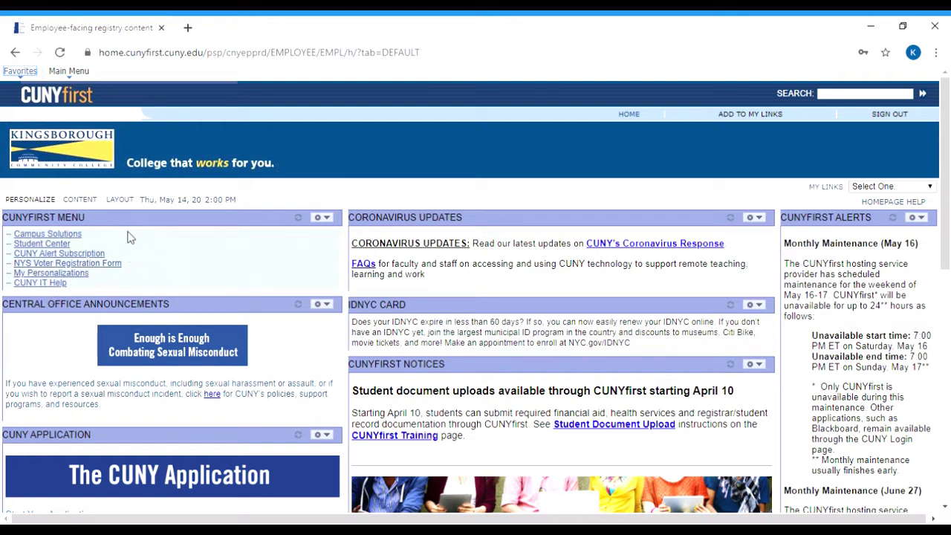
- Open Student Center and review its schedule, account summary, holds and enrollment dates
{"action": "left_click", "coordinate": [68, 246]}
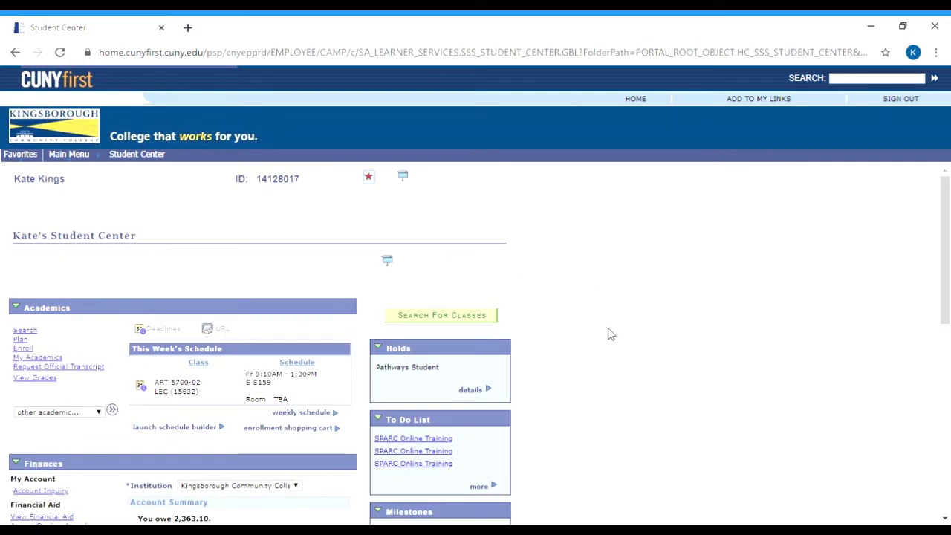
{"action": "scroll", "coordinate": [588, 339], "scroll_direction": "down", "scroll_amount": 1}
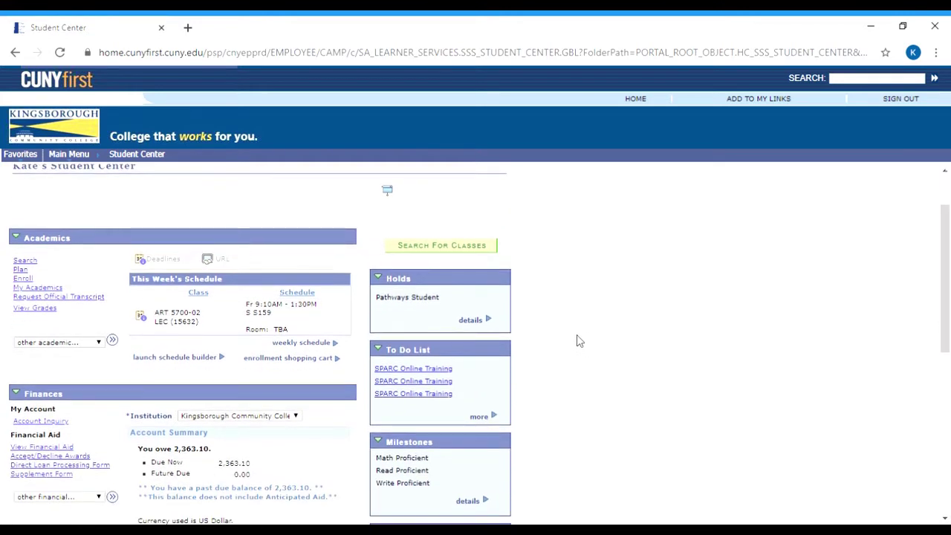
{"action": "scroll", "coordinate": [542, 331], "scroll_direction": "down", "scroll_amount": 1}
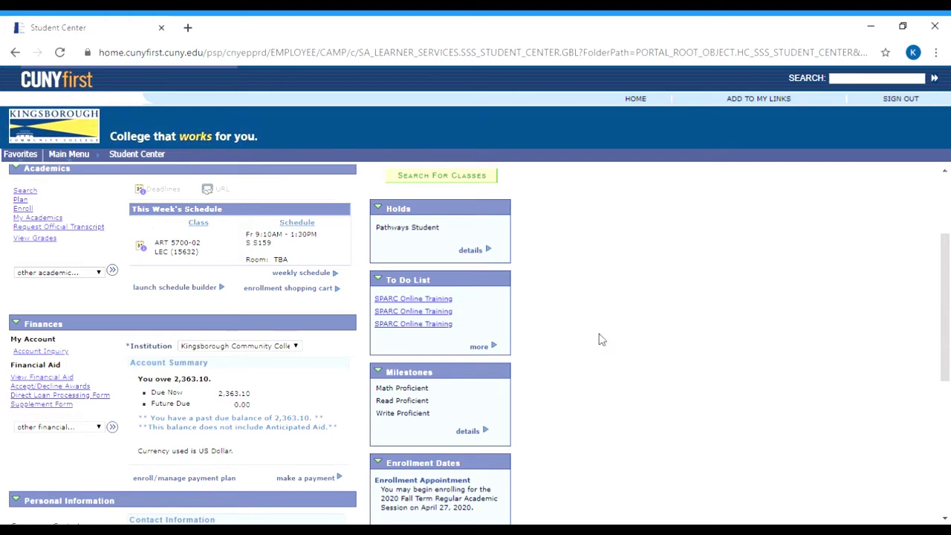
{"action": "scroll", "coordinate": [602, 341], "scroll_direction": "down", "scroll_amount": 2}
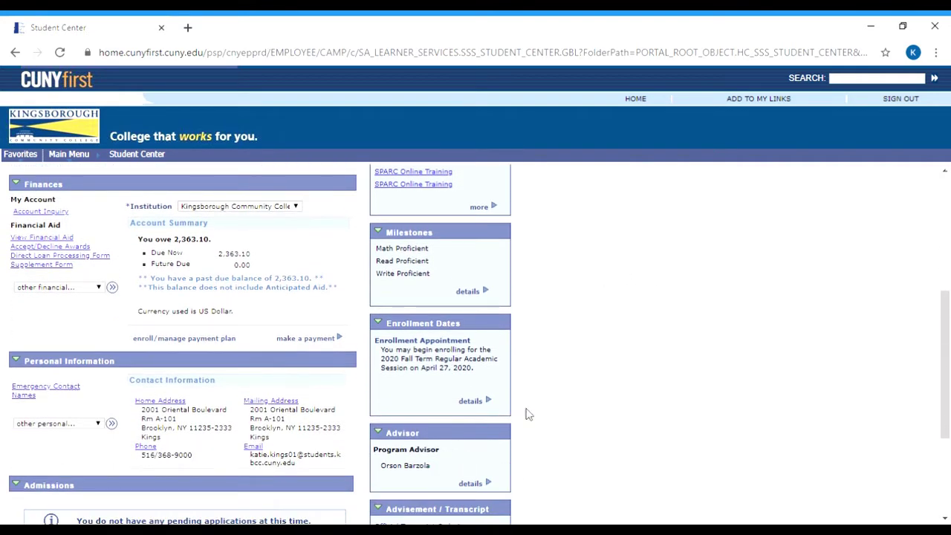
{"action": "scroll", "coordinate": [527, 414], "scroll_direction": "up", "scroll_amount": 2}
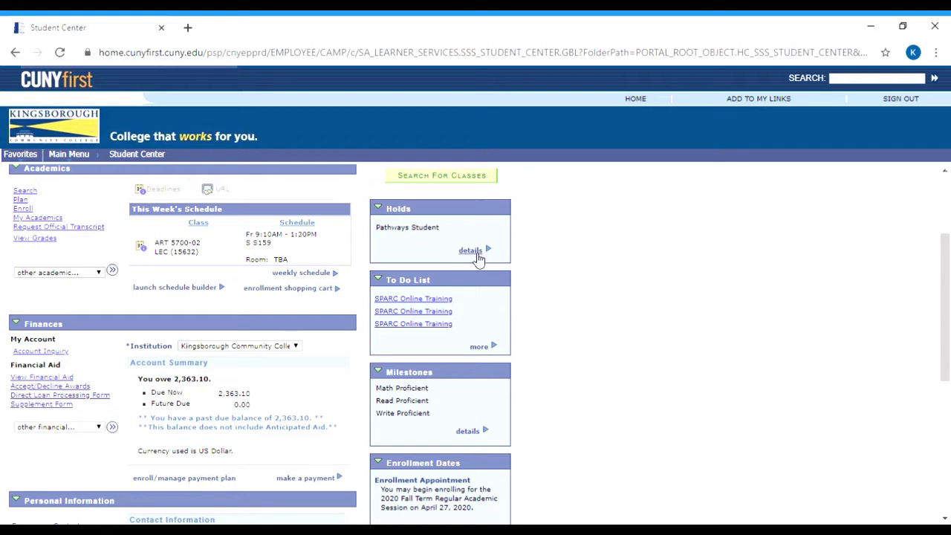
{"action": "left_click", "coordinate": [476, 256]}
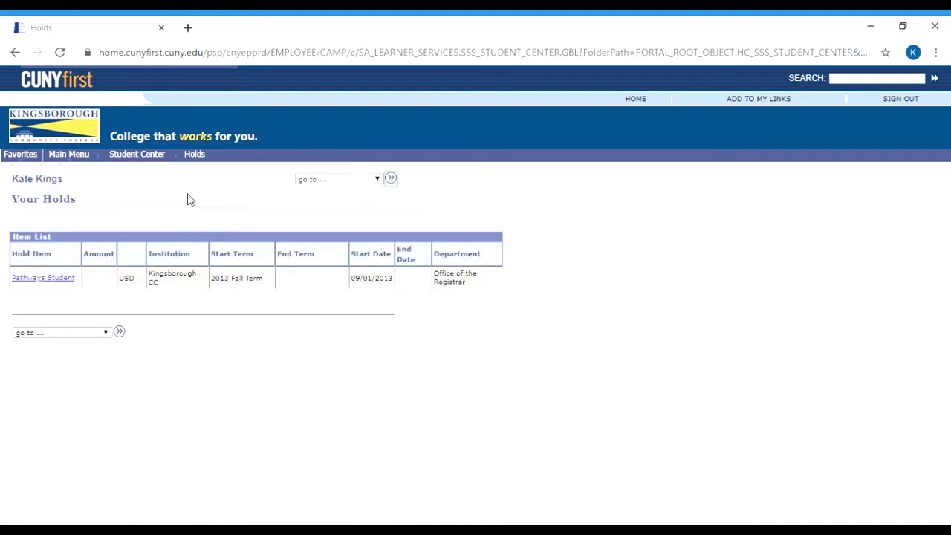
{"action": "left_click", "coordinate": [159, 157]}
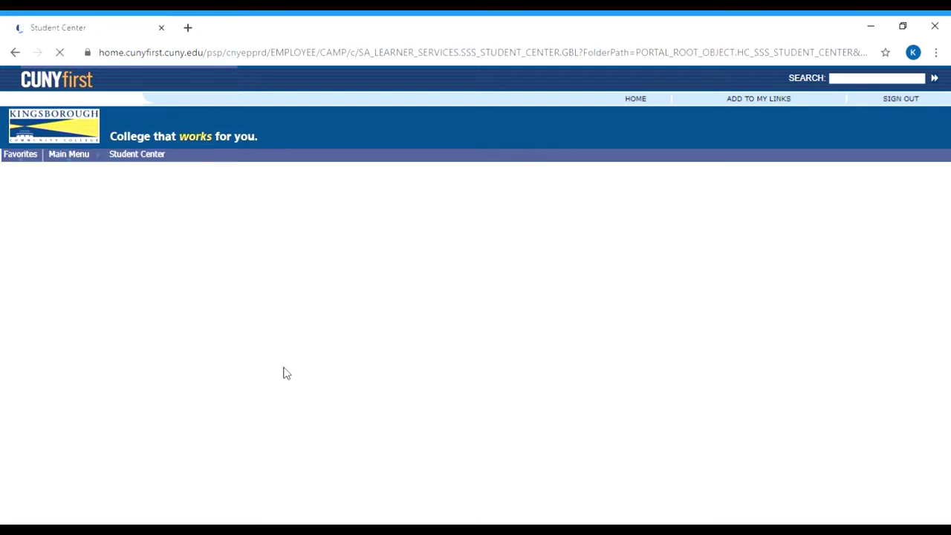
{"action": "scroll", "coordinate": [535, 325], "scroll_direction": "down", "scroll_amount": 5}
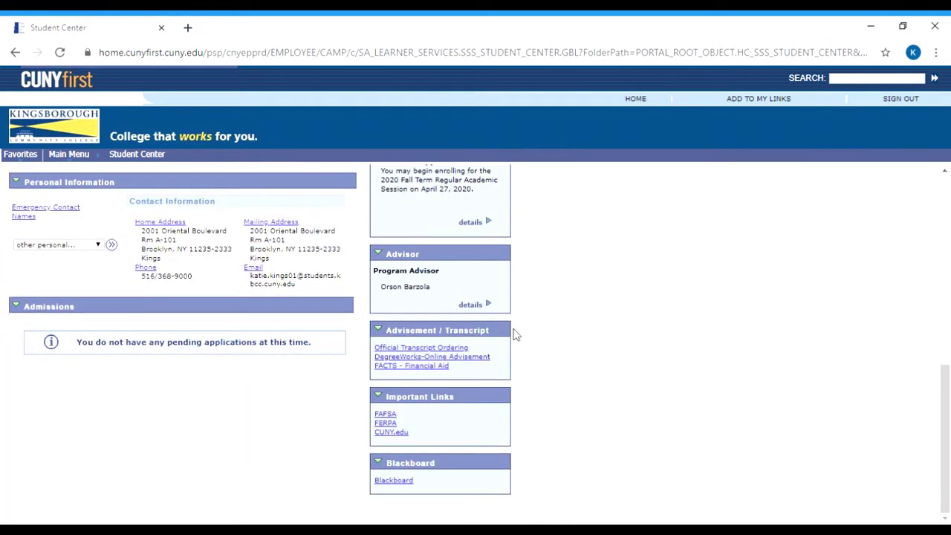
{"action": "left_click", "coordinate": [468, 357]}
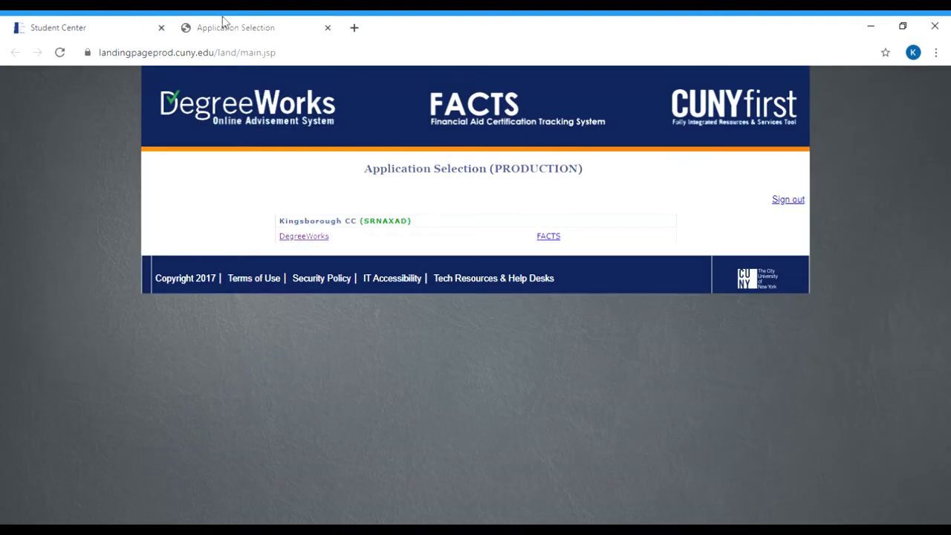
{"action": "left_click", "coordinate": [327, 27]}
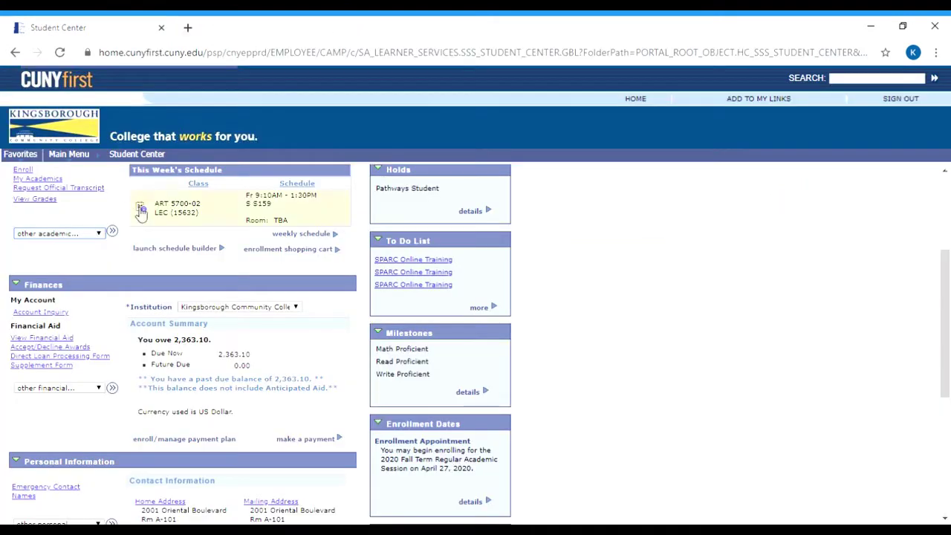
{"action": "scroll", "coordinate": [75, 223], "scroll_direction": "up", "scroll_amount": 2}
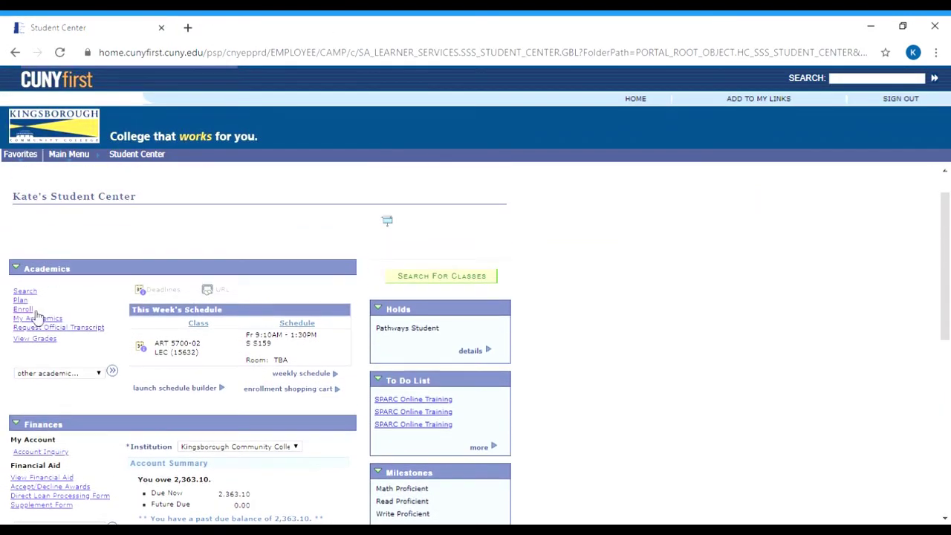
- Start enrolling under Academics and choose the 2020 Fall Term to reach Add Classes
{"action": "left_click", "coordinate": [37, 315]}
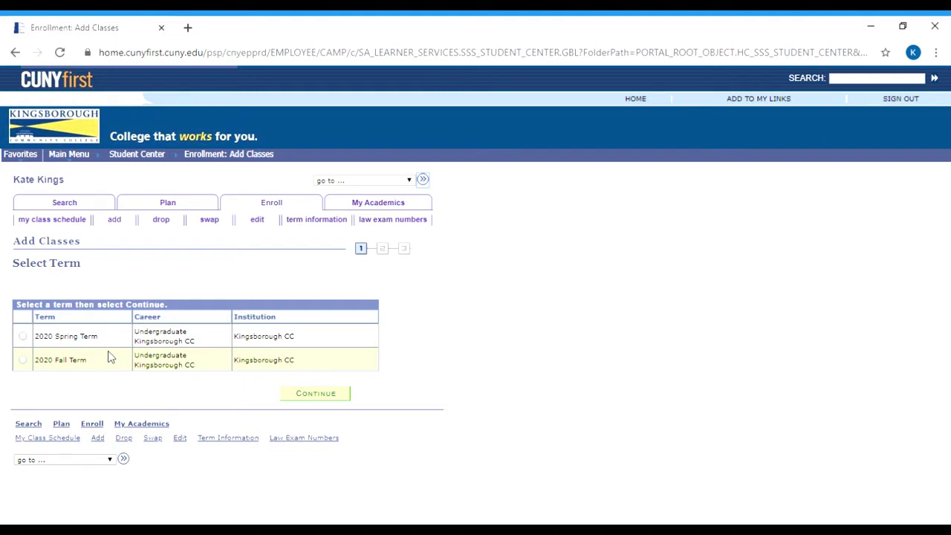
{"action": "left_click", "coordinate": [23, 336]}
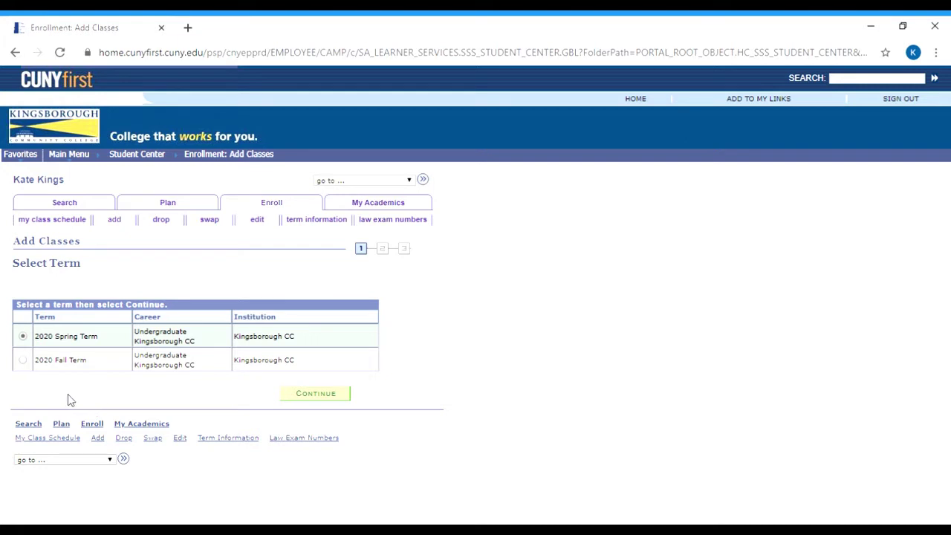
{"action": "left_click", "coordinate": [22, 361]}
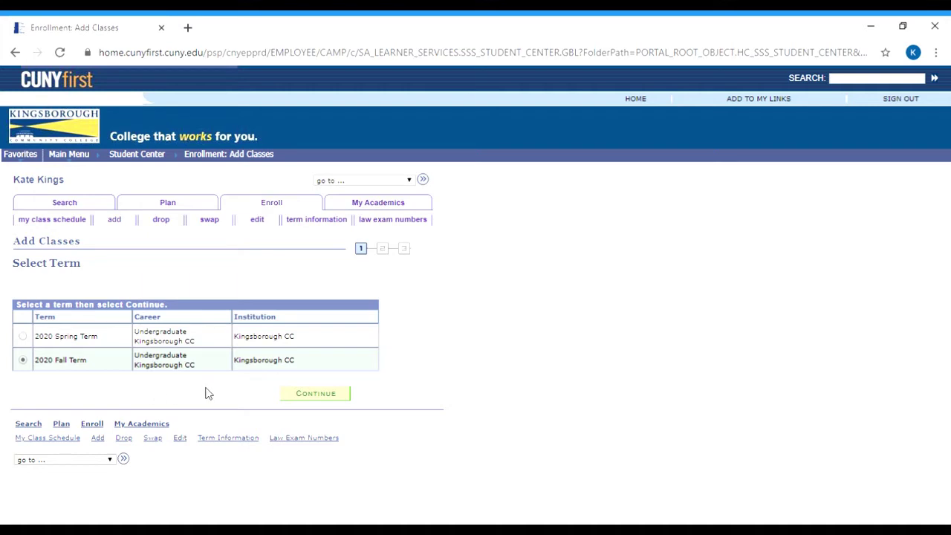
{"action": "left_click", "coordinate": [332, 396]}
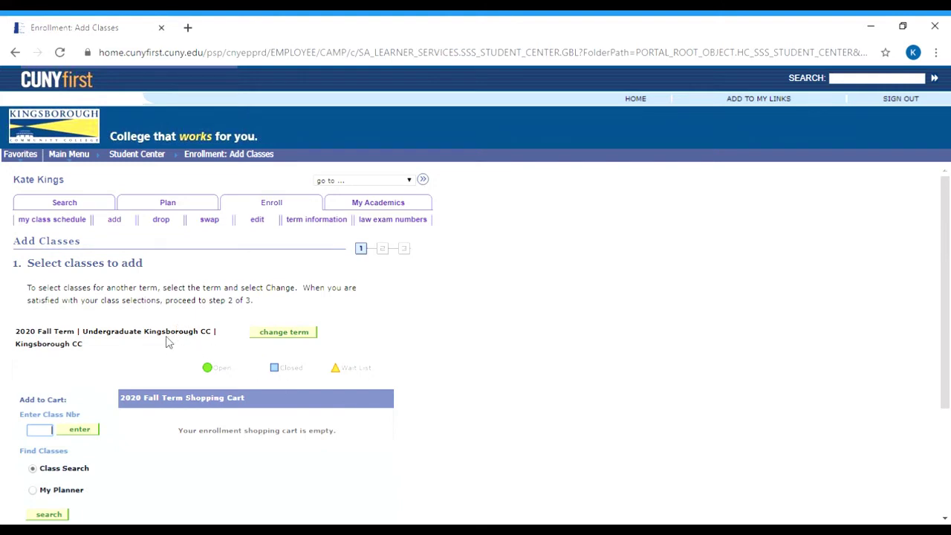
- Open the Enter Search Criteria form from Add Classes via Class Search
{"action": "scroll", "coordinate": [452, 392], "scroll_direction": "down", "scroll_amount": 2}
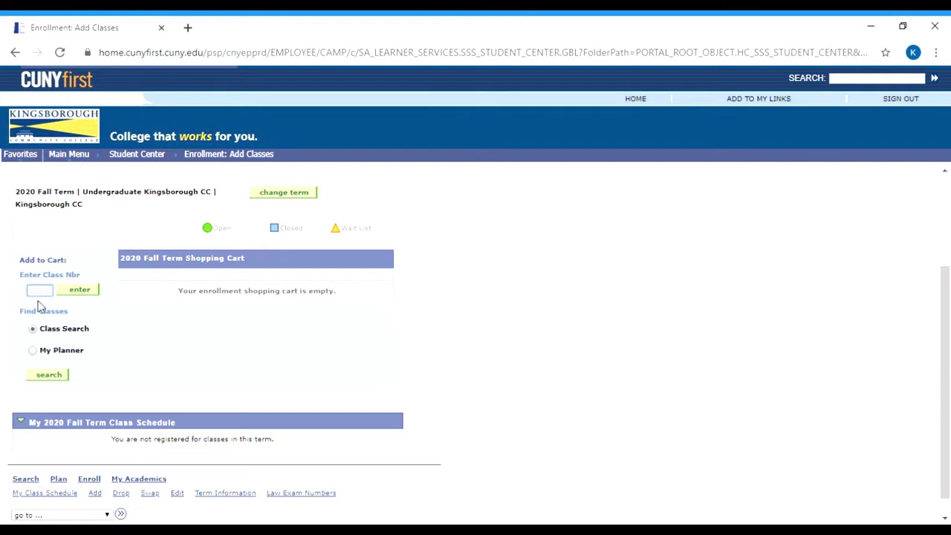
{"action": "left_click", "coordinate": [59, 376]}
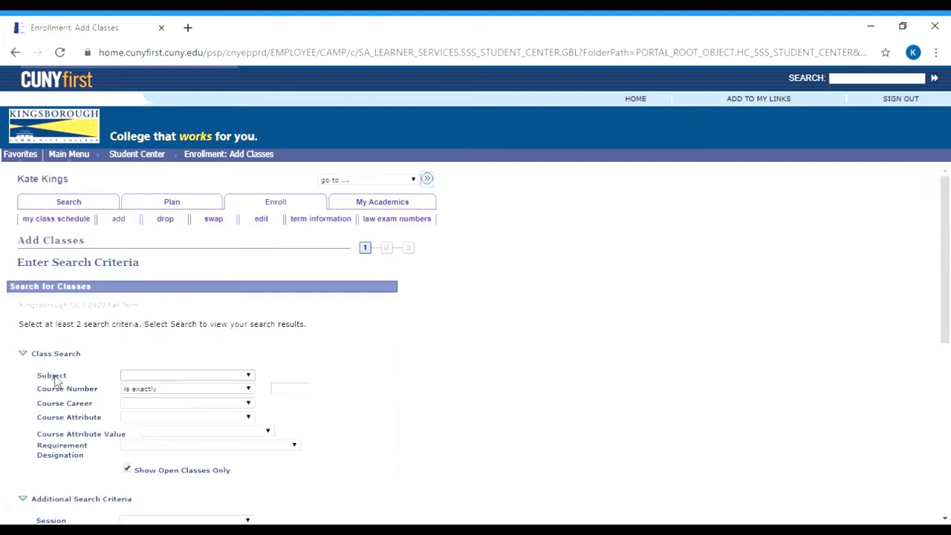
{"action": "scroll", "coordinate": [546, 353], "scroll_direction": "down", "scroll_amount": 2}
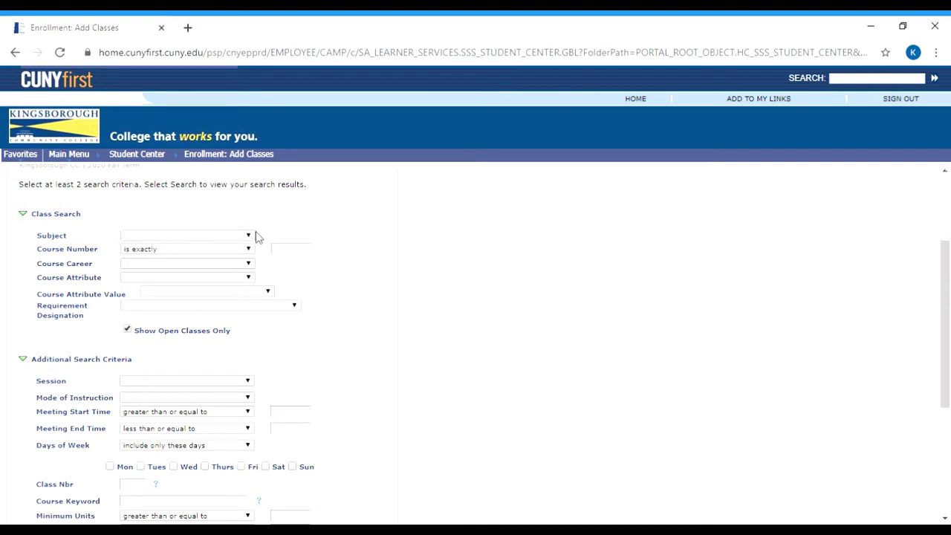
- Set Subject to ENG - English and Course Number to 'contains' 24
{"action": "left_click", "coordinate": [247, 237]}
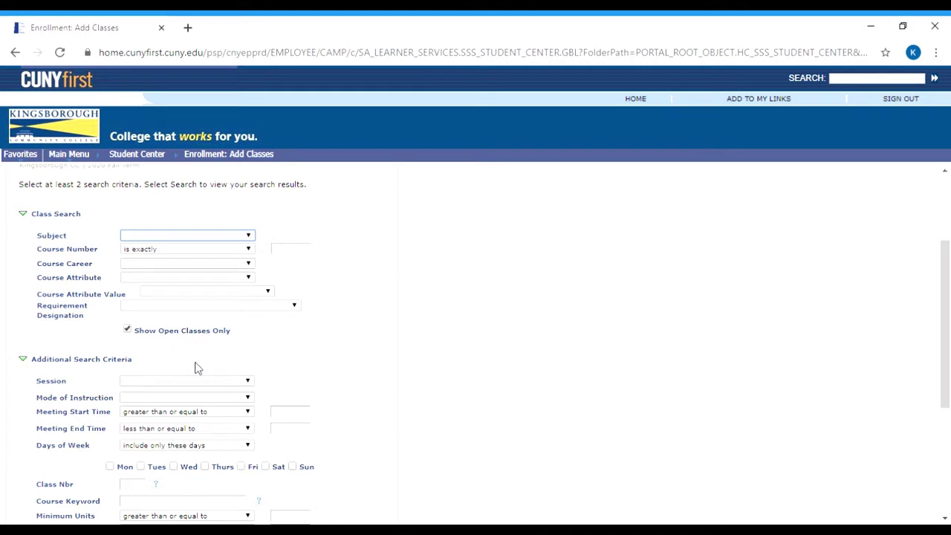
{"action": "type", "text": "eng"}
{"action": "key", "text": "Tab"}
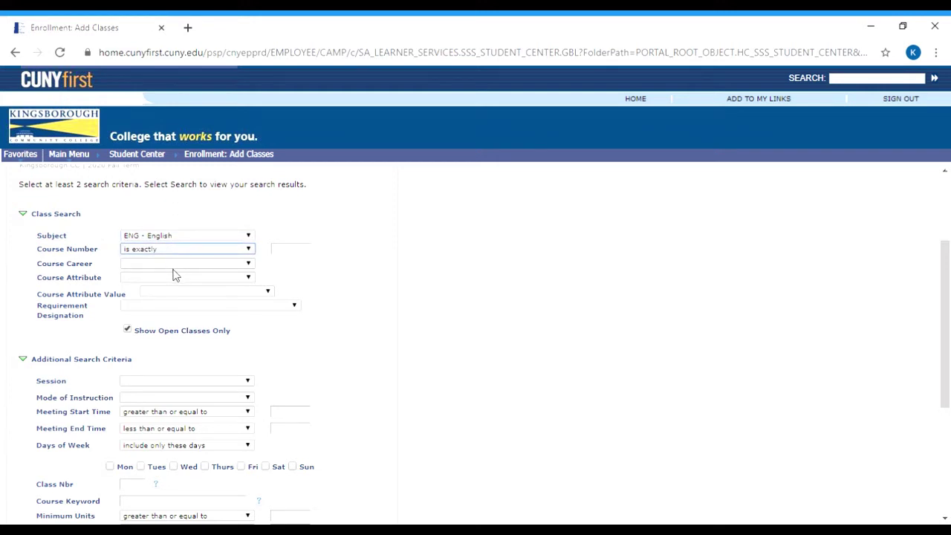
{"action": "key", "text": "c"}
{"action": "left_click", "coordinate": [304, 254]}
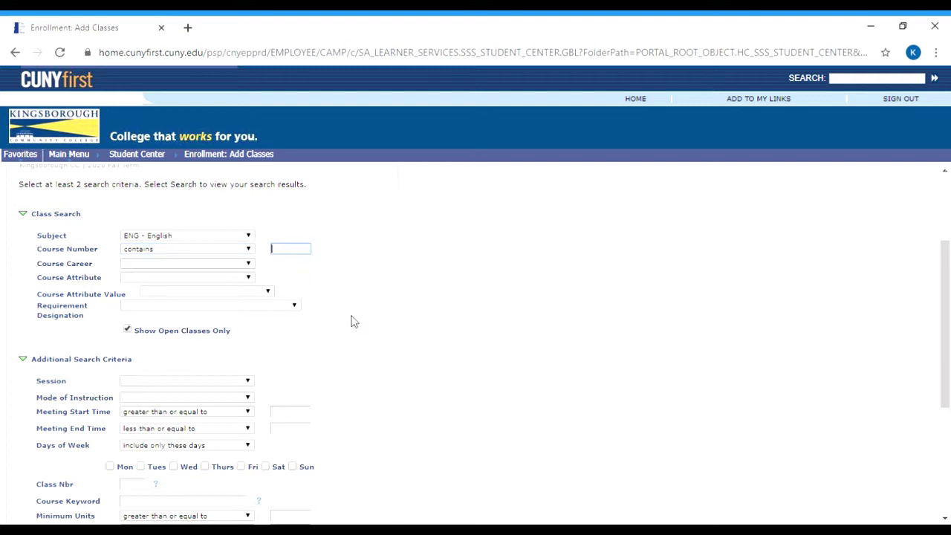
{"action": "type", "text": "24"}
- Set Session to Regular Academic Session and run the class search
{"action": "left_click", "coordinate": [221, 388]}
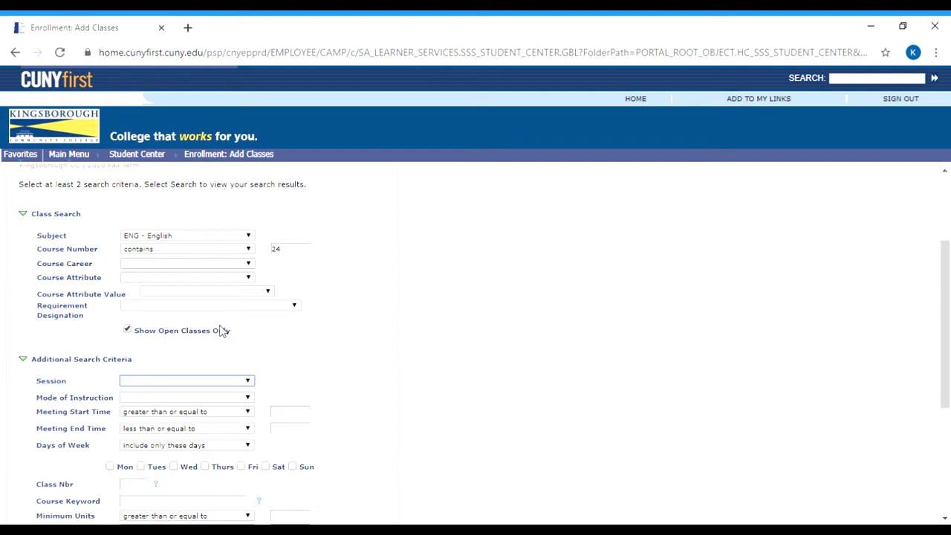
{"action": "key", "text": "Down"}
{"action": "scroll", "coordinate": [349, 461], "scroll_direction": "down", "scroll_amount": 3}
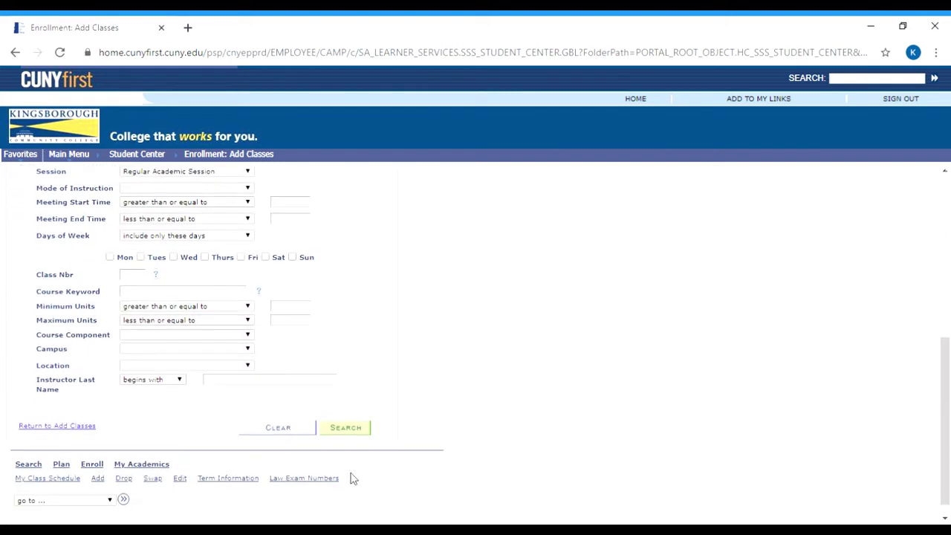
{"action": "left_click", "coordinate": [346, 430]}
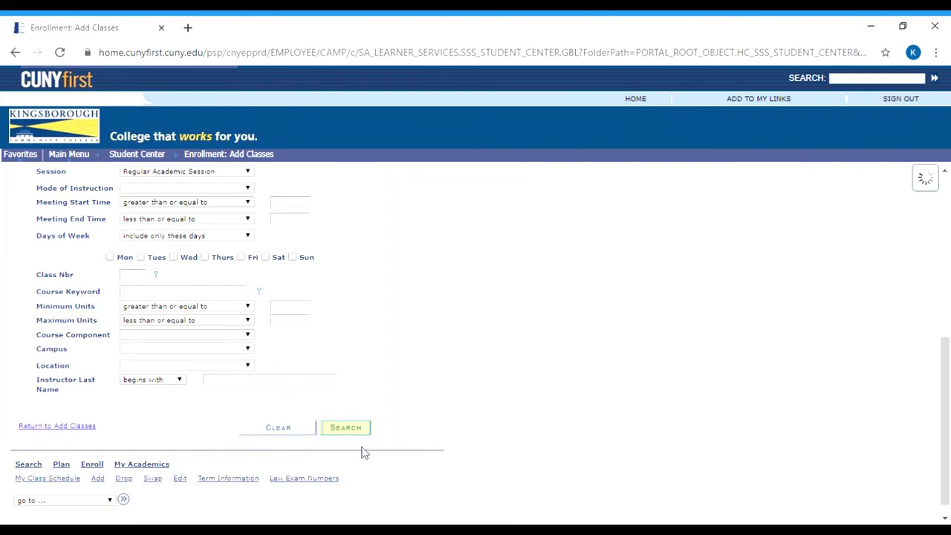
- Scroll through all 38 ENG 2400 - Composition II sections to the bottom of the results
{"action": "scroll", "coordinate": [288, 327], "scroll_direction": "down", "scroll_amount": 3}
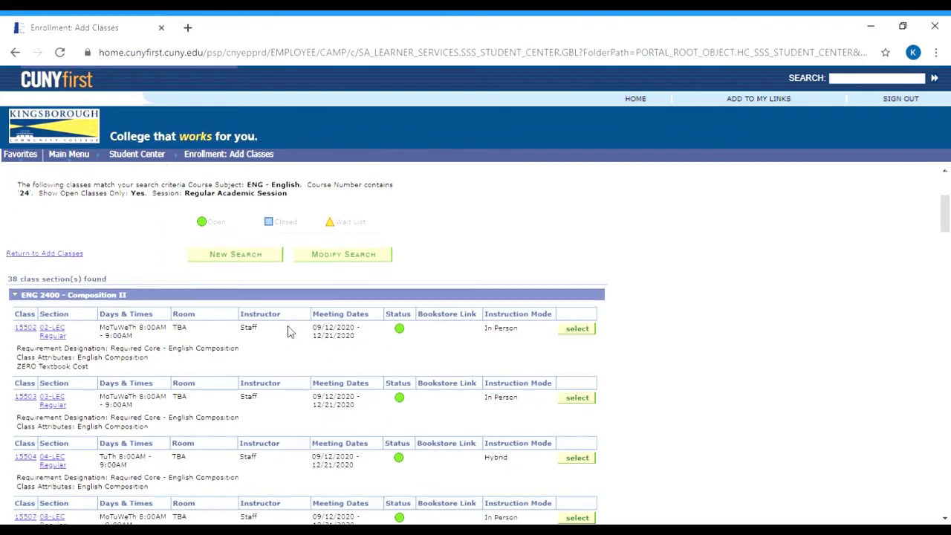
{"action": "scroll", "coordinate": [587, 360], "scroll_direction": "down", "scroll_amount": 1}
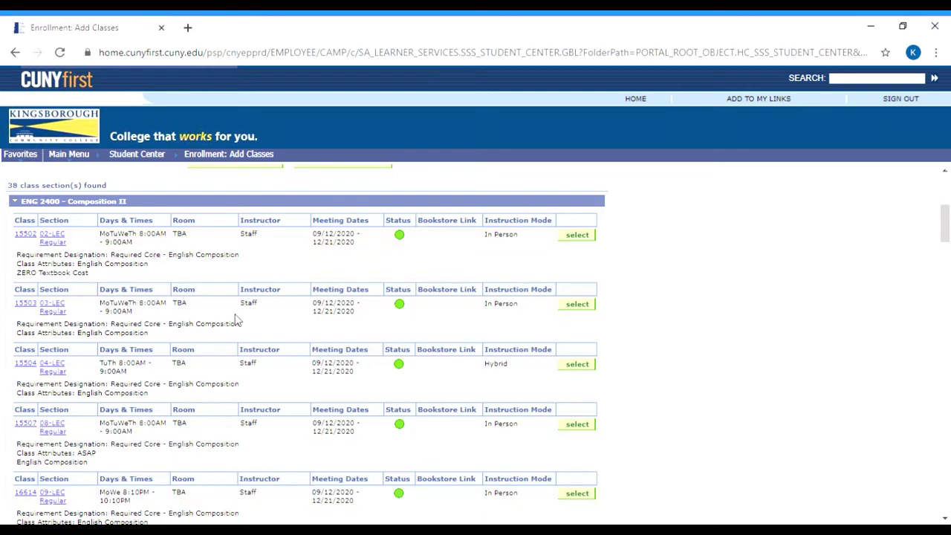
{"action": "scroll", "coordinate": [283, 402], "scroll_direction": "down", "scroll_amount": 1}
{"action": "scroll", "coordinate": [283, 402], "scroll_direction": "down", "scroll_amount": 1}
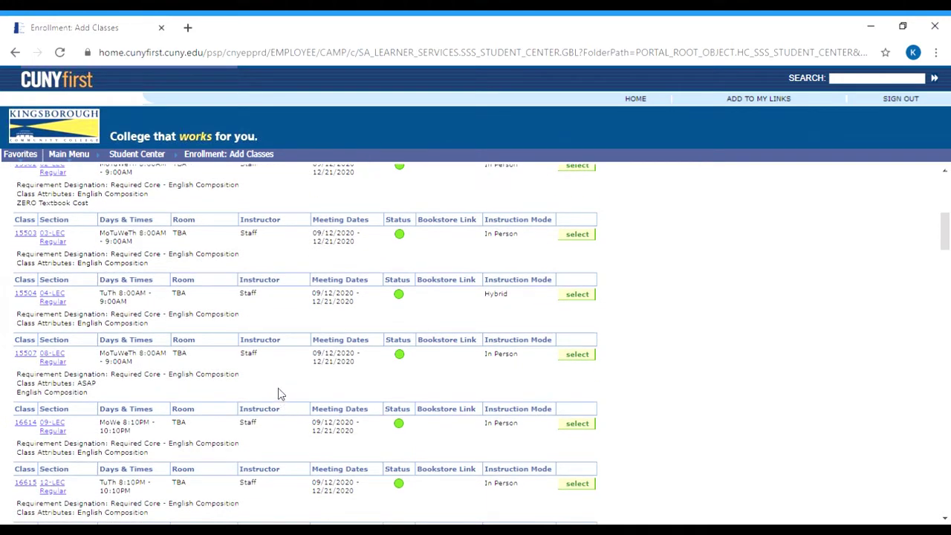
{"action": "scroll", "coordinate": [286, 387], "scroll_direction": "up", "scroll_amount": 1}
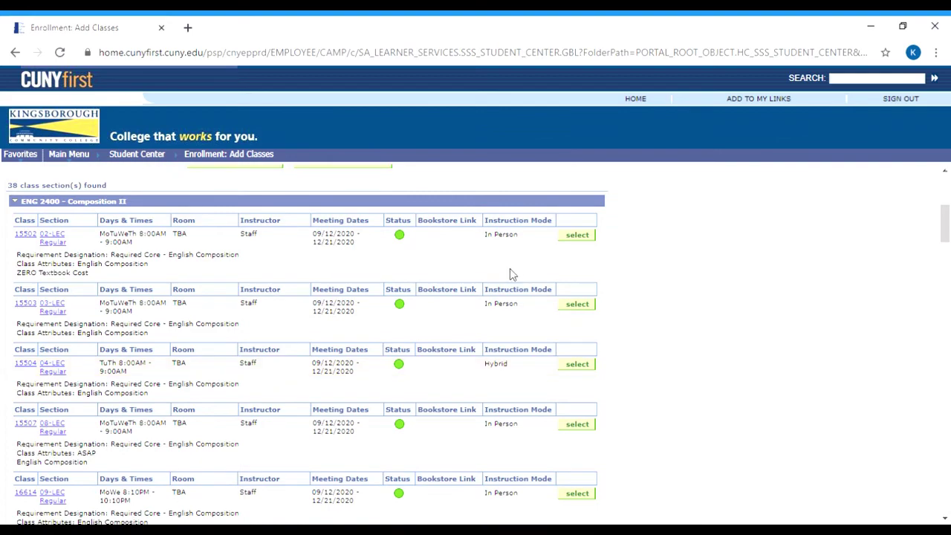
{"action": "scroll", "coordinate": [525, 305], "scroll_direction": "down", "scroll_amount": 1}
{"action": "scroll", "coordinate": [525, 223], "scroll_direction": "up", "scroll_amount": 1}
{"action": "scroll", "coordinate": [509, 408], "scroll_direction": "down", "scroll_amount": 1}
{"action": "scroll", "coordinate": [503, 420], "scroll_direction": "down", "scroll_amount": 4}
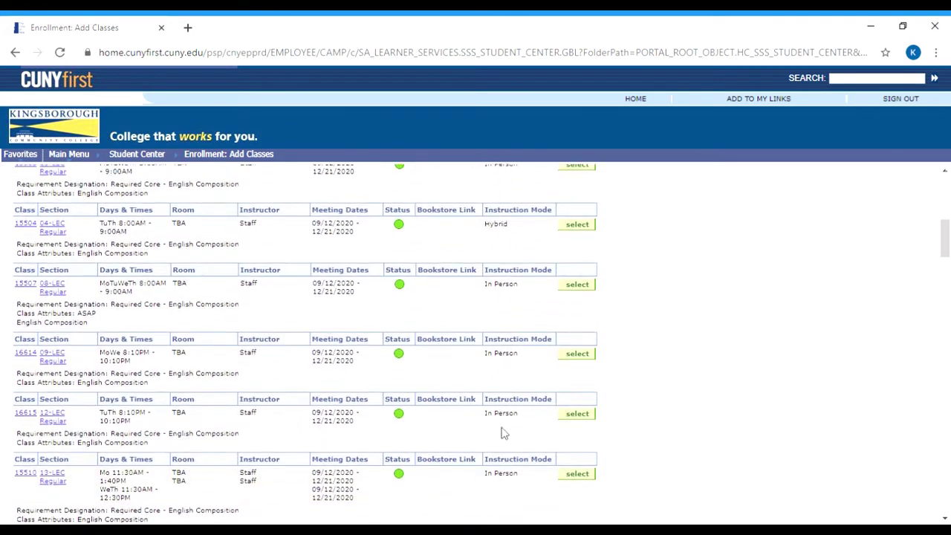
{"action": "scroll", "coordinate": [501, 439], "scroll_direction": "down", "scroll_amount": 5}
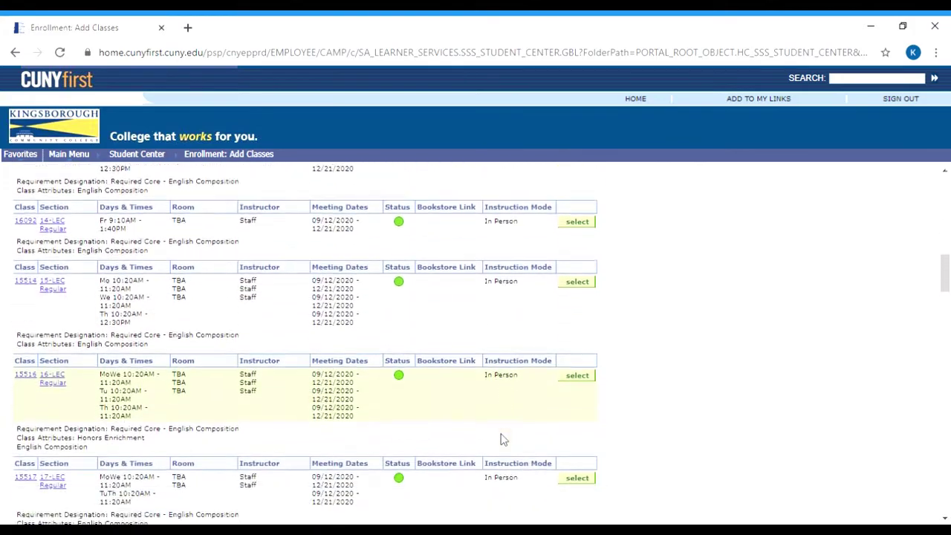
{"action": "scroll", "coordinate": [501, 437], "scroll_direction": "down", "scroll_amount": 6}
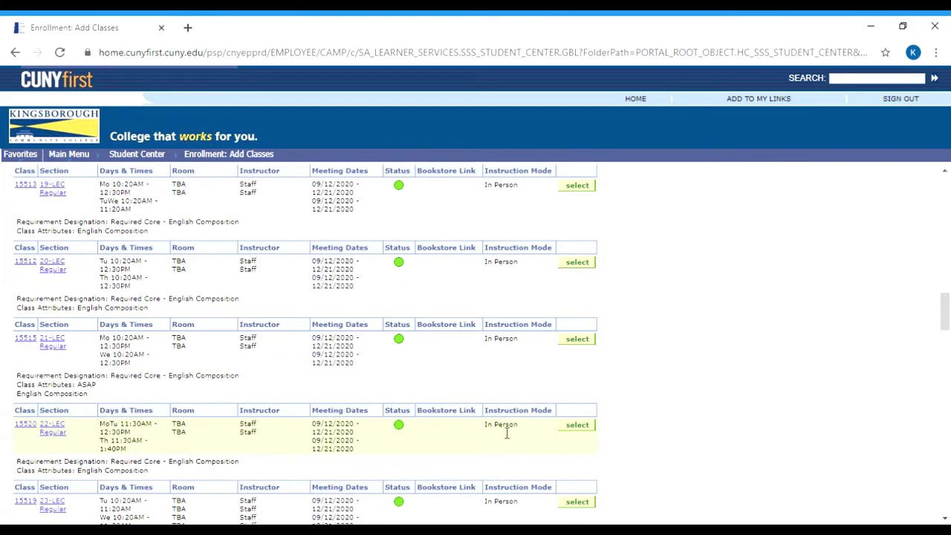
{"action": "scroll", "coordinate": [501, 435], "scroll_direction": "down", "scroll_amount": 10}
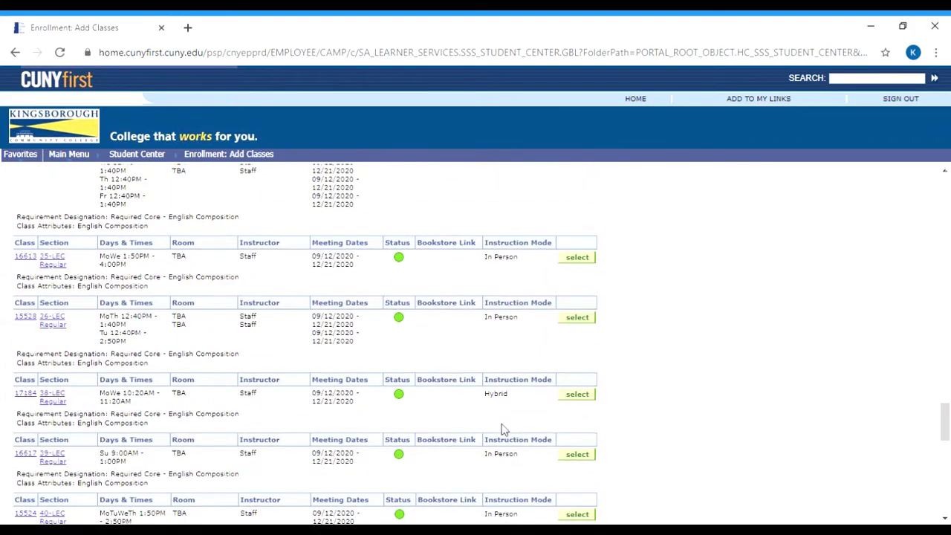
{"action": "scroll", "coordinate": [500, 421], "scroll_direction": "down", "scroll_amount": 3}
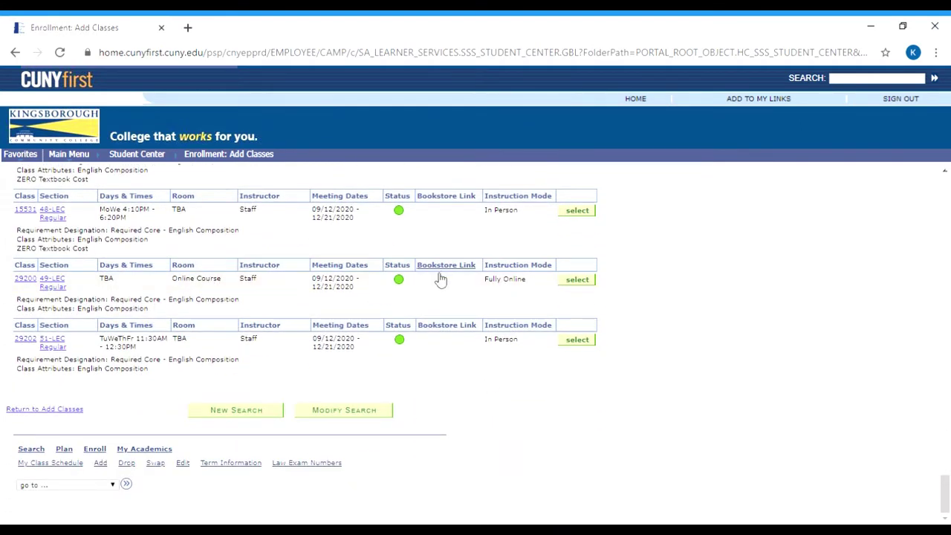
{"action": "left_click_drag", "start_coordinate": [490, 281], "coordinate": [528, 284]}
{"action": "left_click", "coordinate": [530, 289]}
{"action": "scroll", "coordinate": [686, 386], "scroll_direction": "up", "scroll_amount": 15}
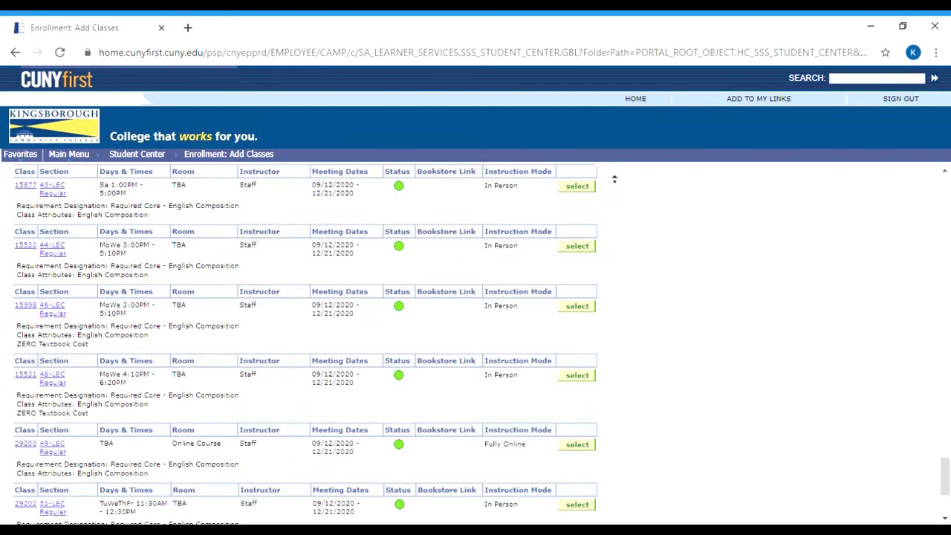
{"action": "scroll", "coordinate": [471, 334], "scroll_direction": "down", "scroll_amount": 5}
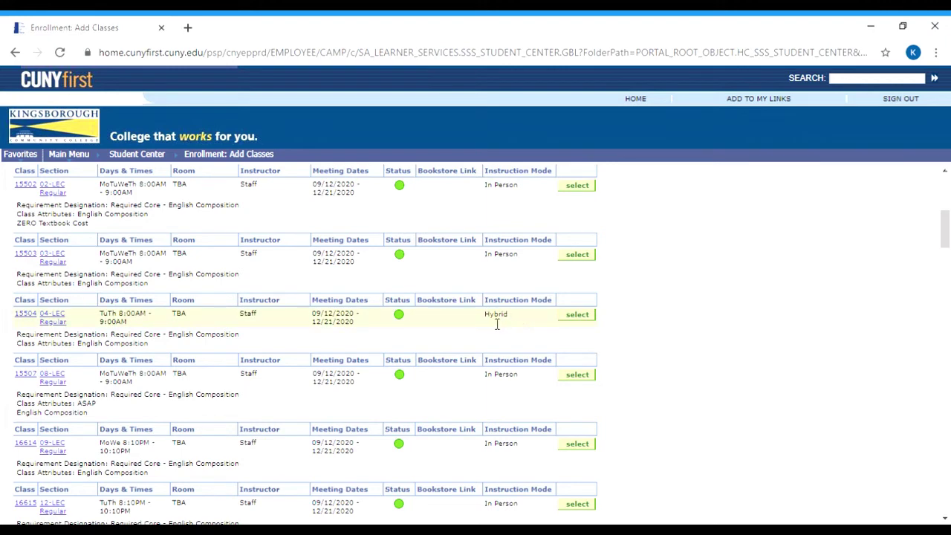
{"action": "double_click", "coordinate": [491, 319]}
{"action": "left_click", "coordinate": [489, 339]}
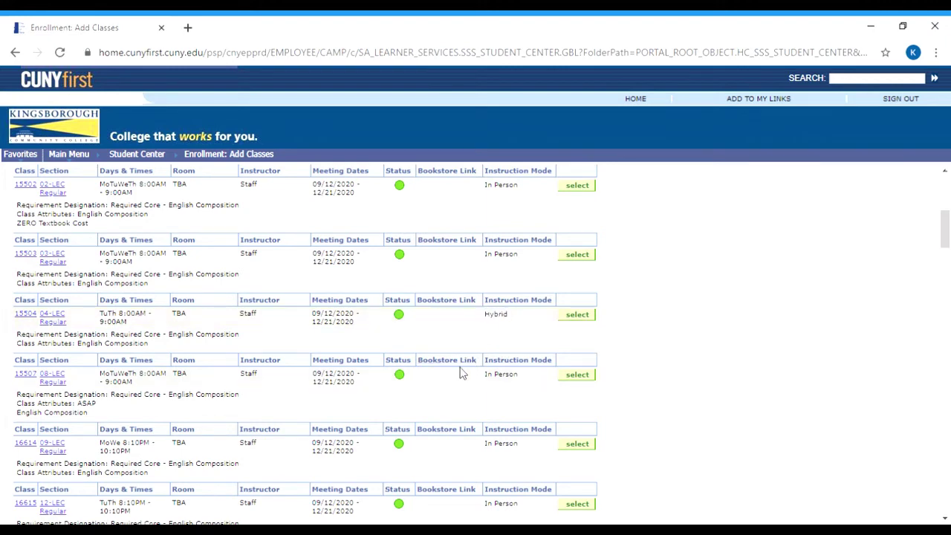
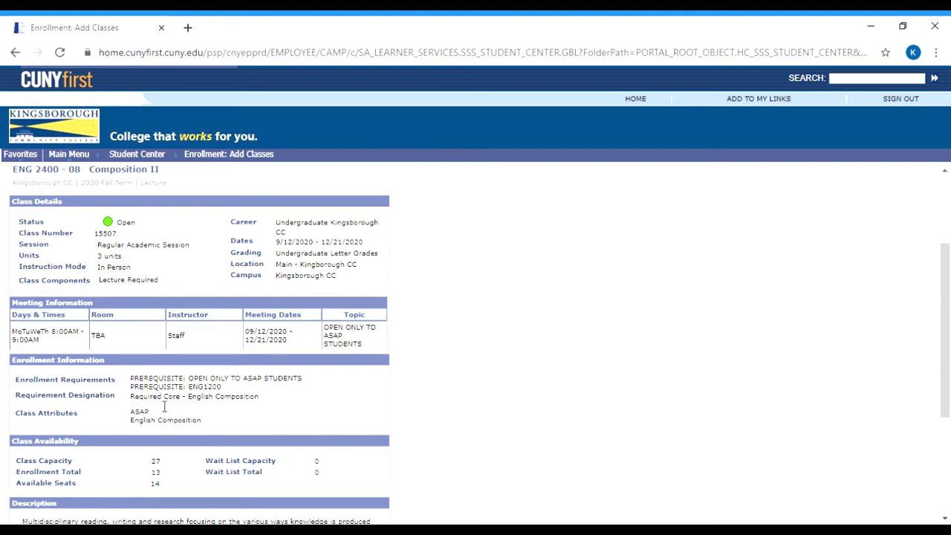
{"action": "left_click_drag", "start_coordinate": [187, 386], "coordinate": [223, 389]}
{"action": "left_click", "coordinate": [220, 387]}
{"action": "left_click_drag", "start_coordinate": [186, 381], "coordinate": [312, 380]}
{"action": "left_click", "coordinate": [311, 379]}
{"action": "scroll", "coordinate": [307, 404], "scroll_direction": "down", "scroll_amount": 1}
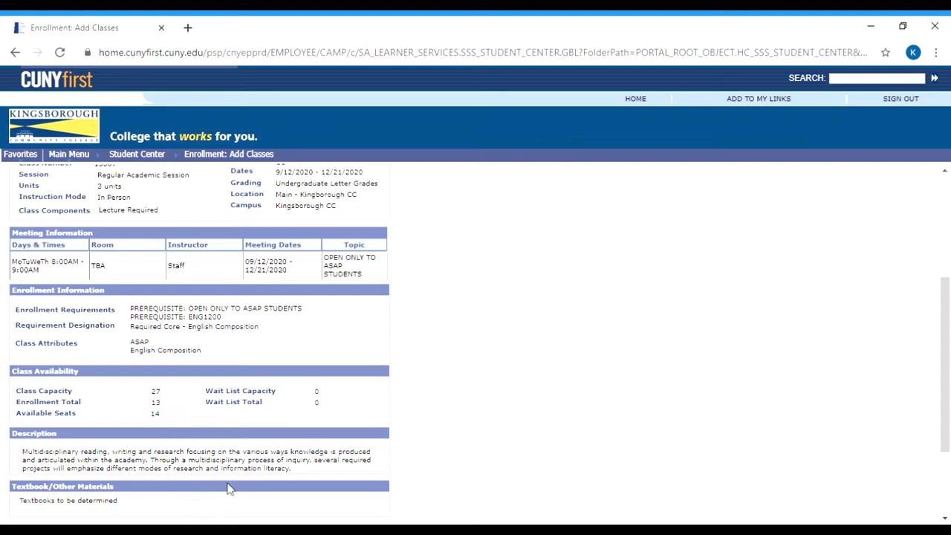
{"action": "scroll", "coordinate": [458, 465], "scroll_direction": "down", "scroll_amount": 3}
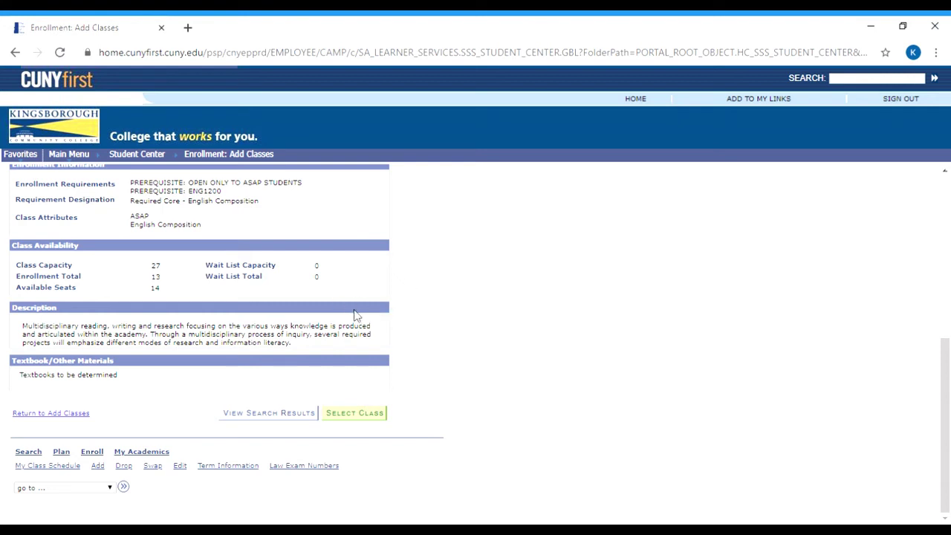
- Return to the ENG 2400 Composition II search results and open section 03-LEC, class 15503
{"action": "left_click", "coordinate": [277, 422]}
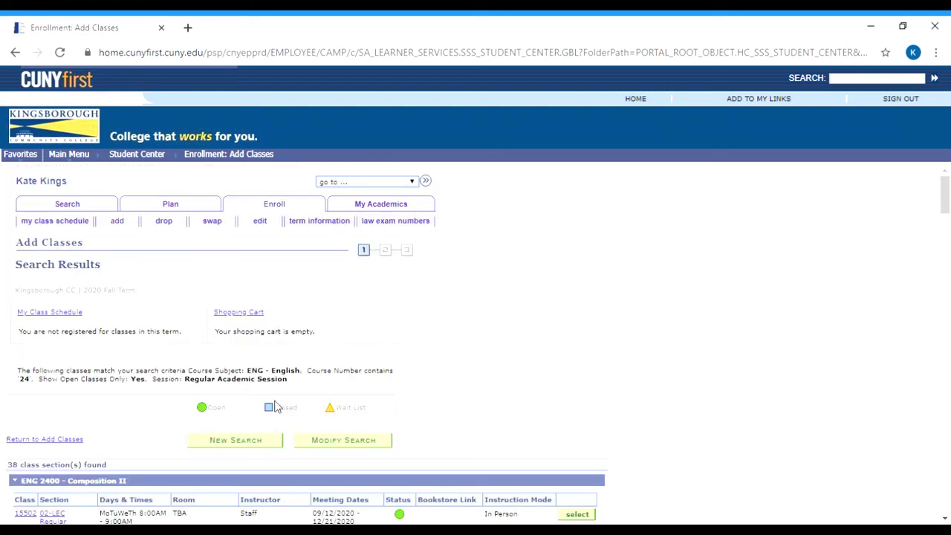
{"action": "scroll", "coordinate": [256, 401], "scroll_direction": "down", "scroll_amount": 3}
{"action": "scroll", "coordinate": [226, 386], "scroll_direction": "down", "scroll_amount": 2}
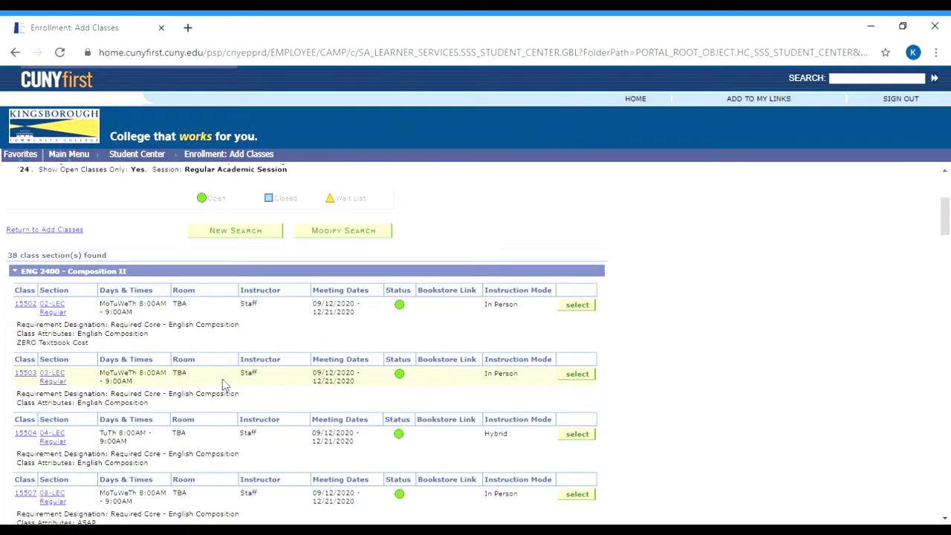
{"action": "scroll", "coordinate": [226, 386], "scroll_direction": "down", "scroll_amount": 2}
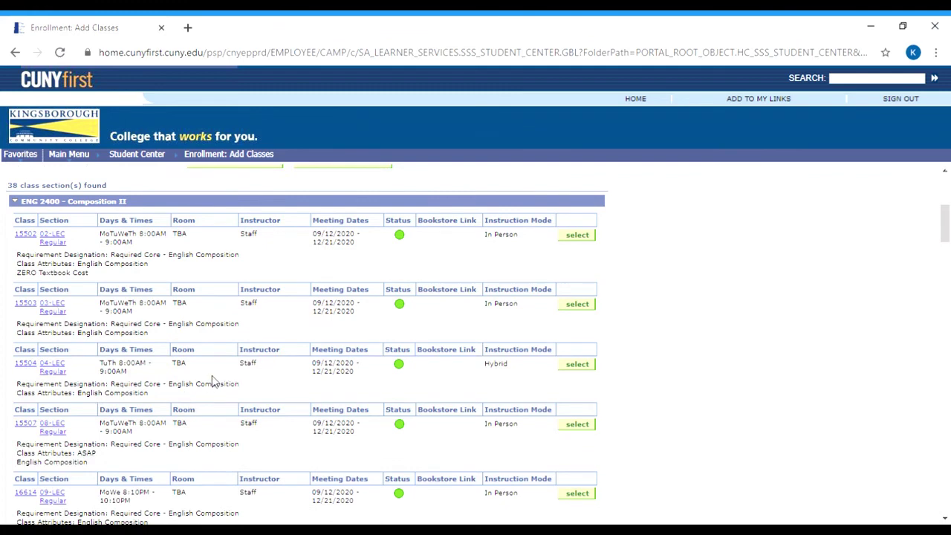
{"action": "left_click", "coordinate": [57, 312]}
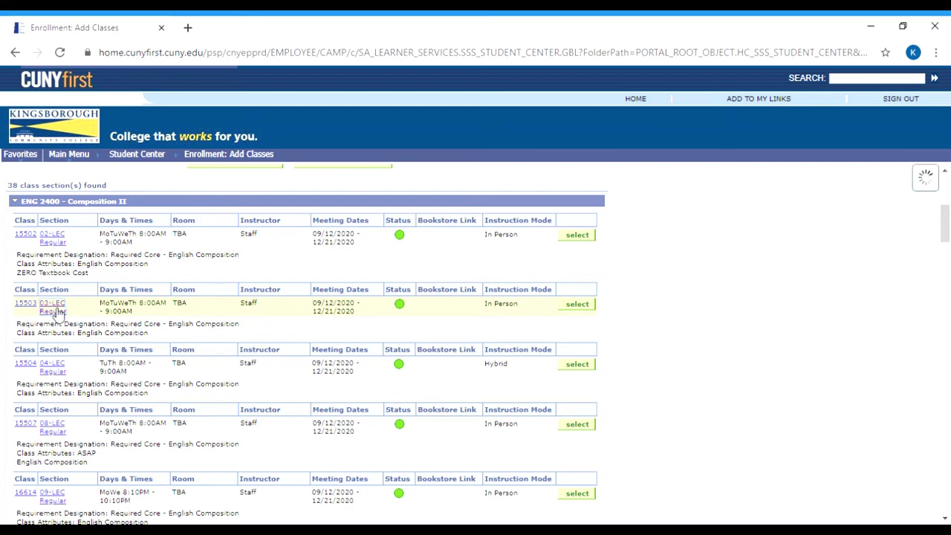
{"action": "scroll", "coordinate": [439, 334], "scroll_direction": "down", "scroll_amount": 2}
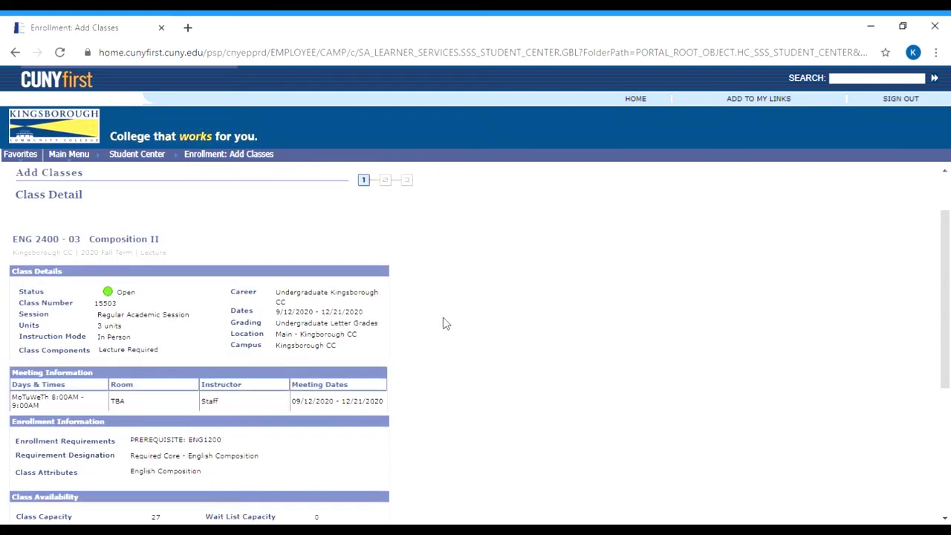
{"action": "scroll", "coordinate": [438, 316], "scroll_direction": "down", "scroll_amount": 2}
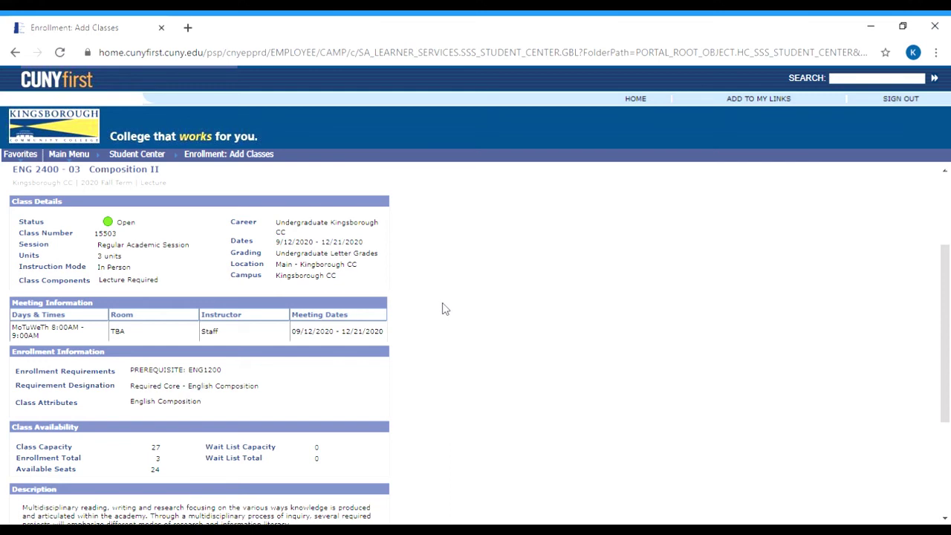
{"action": "scroll", "coordinate": [443, 308], "scroll_direction": "down", "scroll_amount": 2}
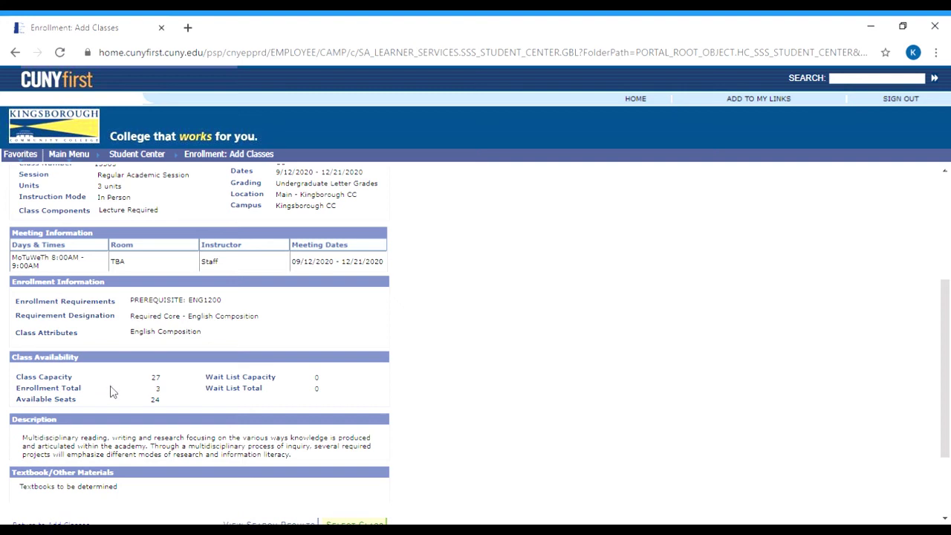
{"action": "scroll", "coordinate": [138, 405], "scroll_direction": "down", "scroll_amount": 1}
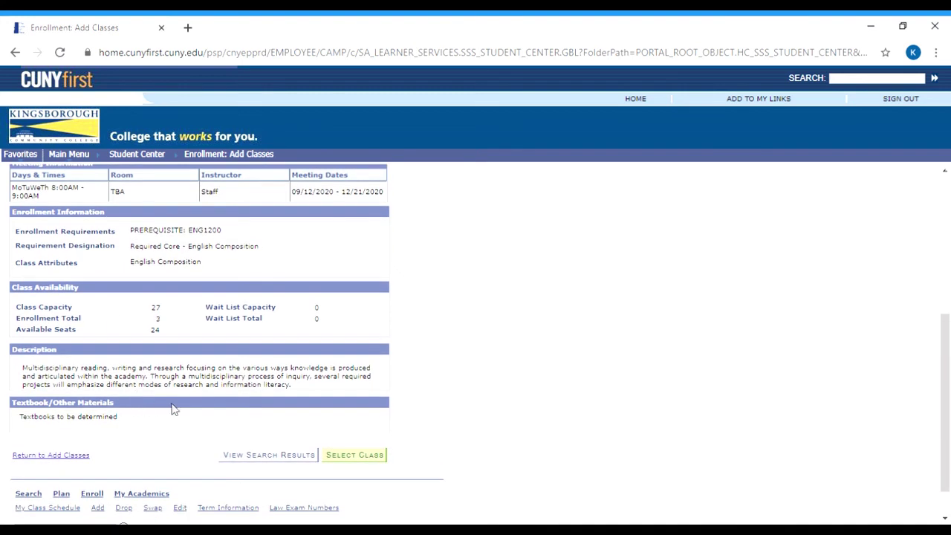
- Select ENG 2400-03 (MoTuWeTh 8:00–9:00AM, 3.00 units) and accept the enrollment preferences to cart it
{"action": "left_click", "coordinate": [372, 462]}
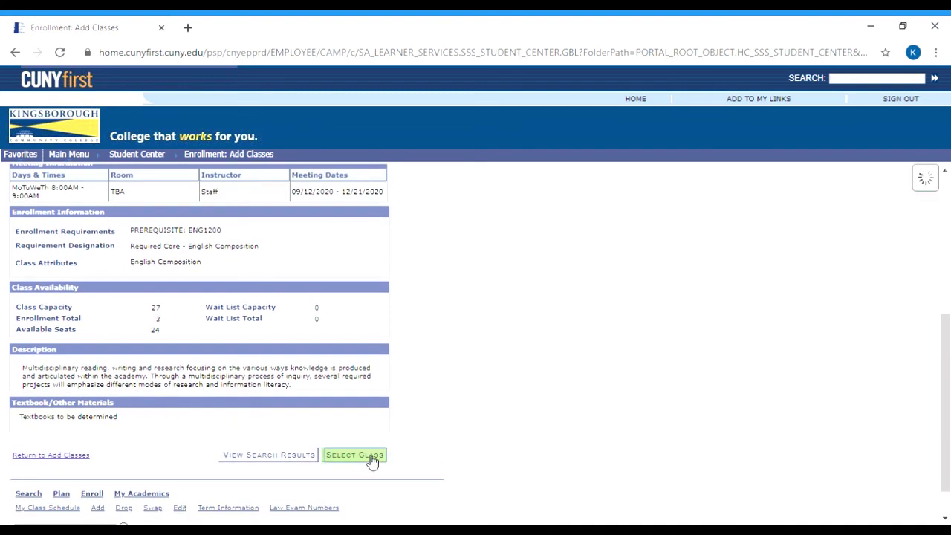
{"action": "scroll", "coordinate": [389, 429], "scroll_direction": "down", "scroll_amount": 1}
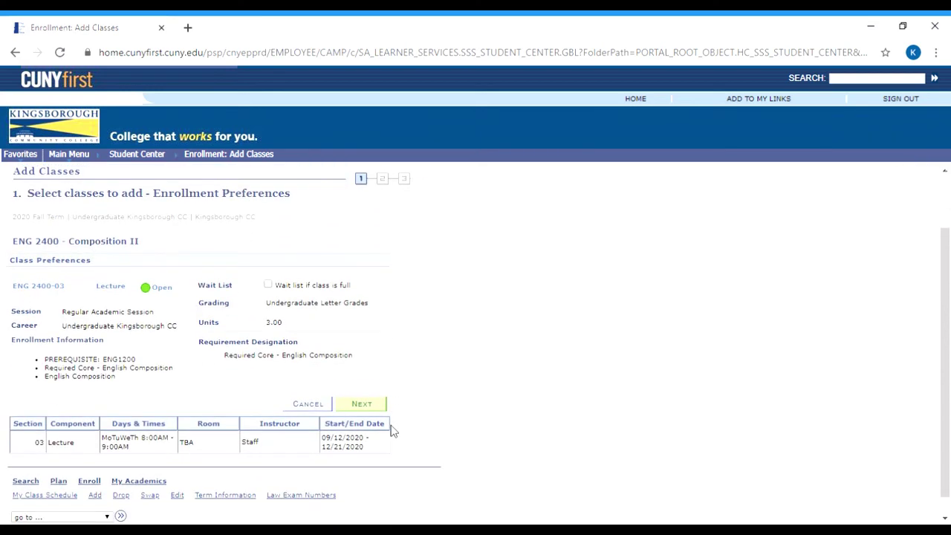
{"action": "left_click", "coordinate": [371, 405]}
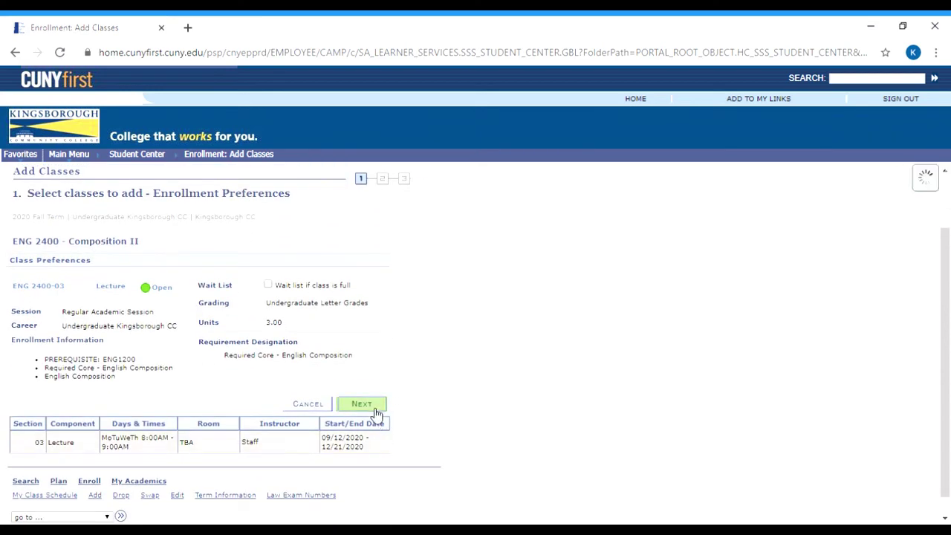
{"action": "scroll", "coordinate": [446, 408], "scroll_direction": "down", "scroll_amount": 1}
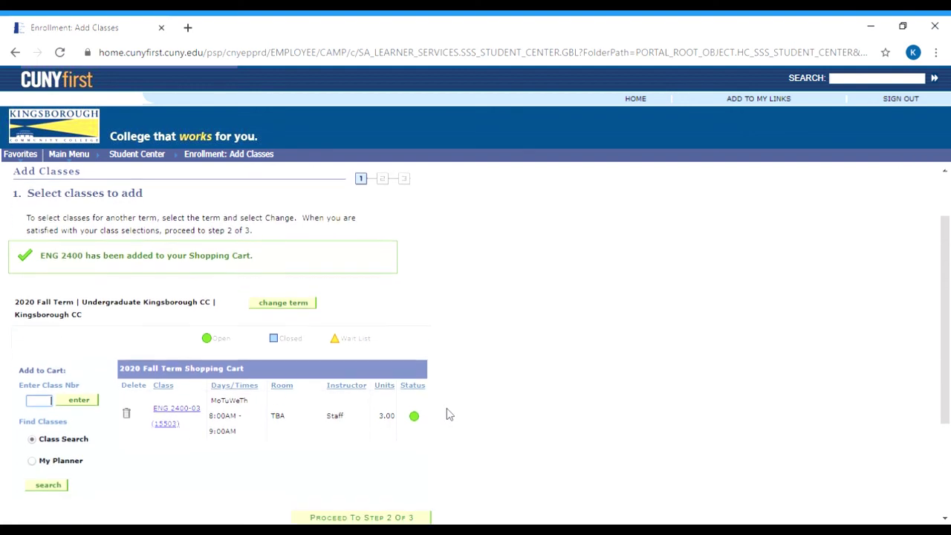
{"action": "scroll", "coordinate": [448, 415], "scroll_direction": "down", "scroll_amount": 1}
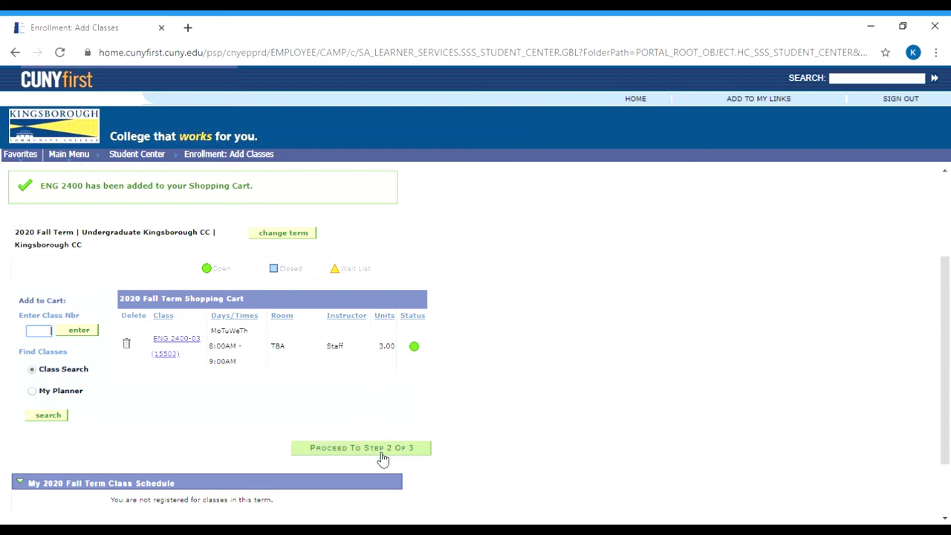
- Proceed to step 2, Confirm Classes, and finish enrolling in ENG 2400-03 Composition II
{"action": "left_click", "coordinate": [336, 455]}
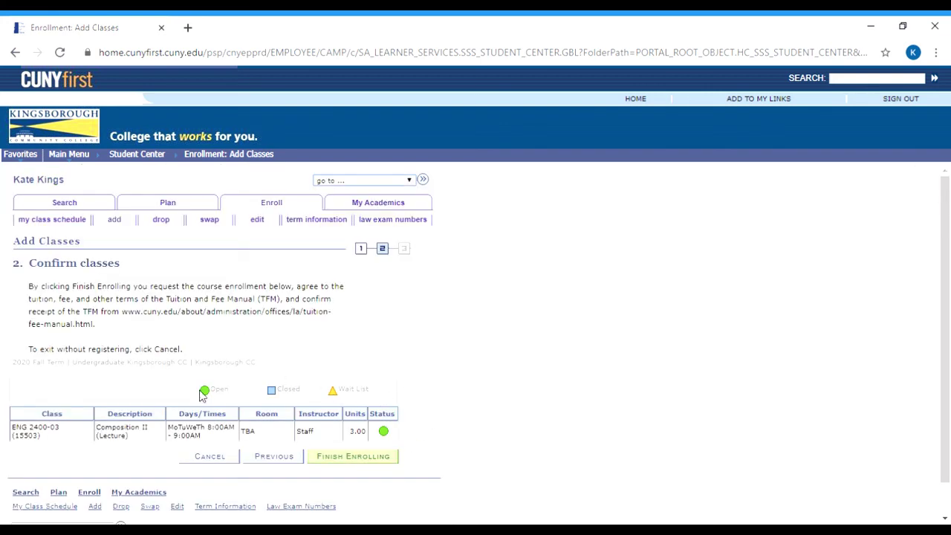
{"action": "left_click", "coordinate": [352, 457]}
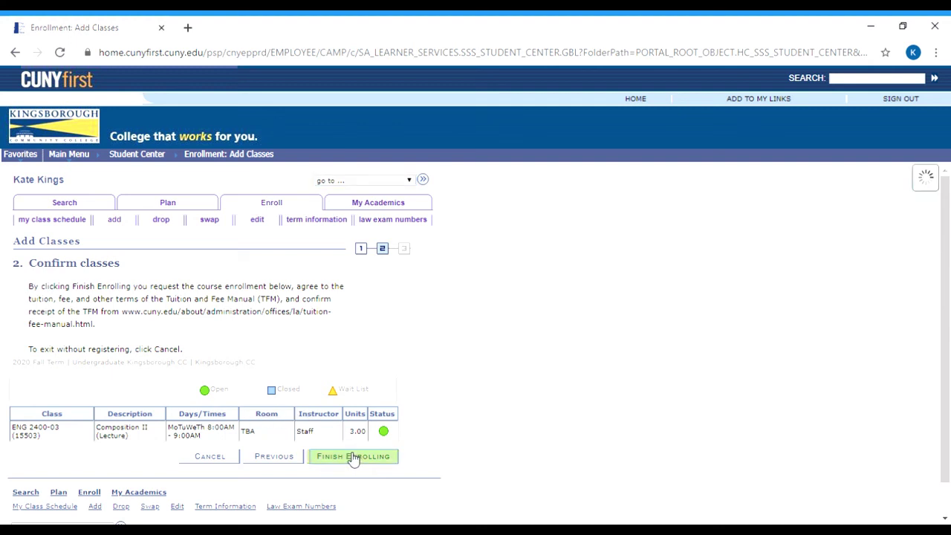